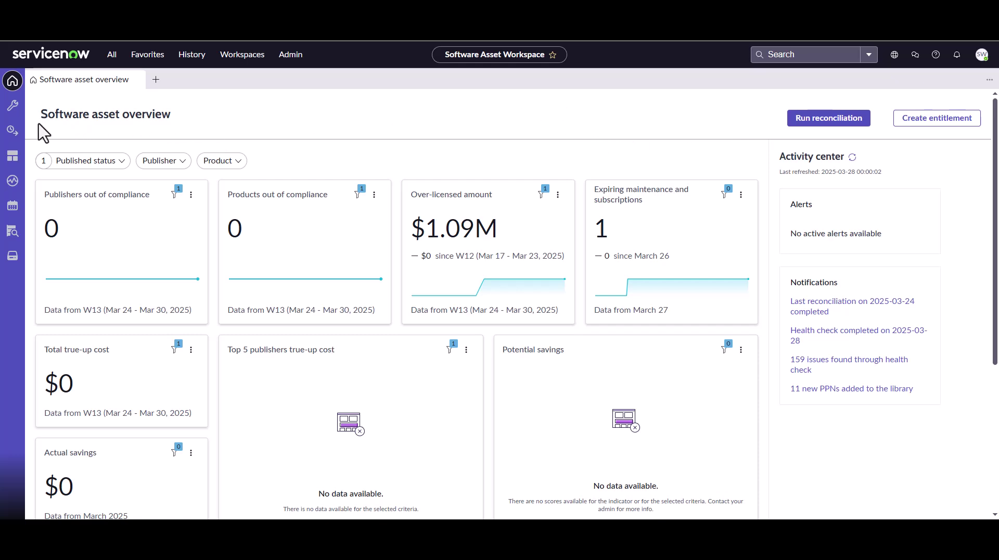
Open License operations to view the Software entitlements list of 2 entitlements
click(12, 131)
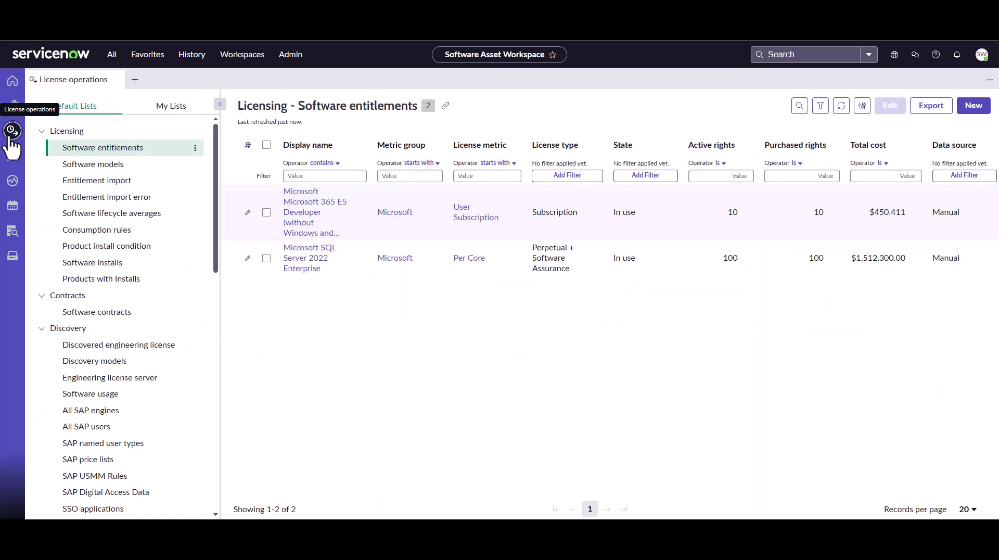
scroll(129, 282, down, 5)
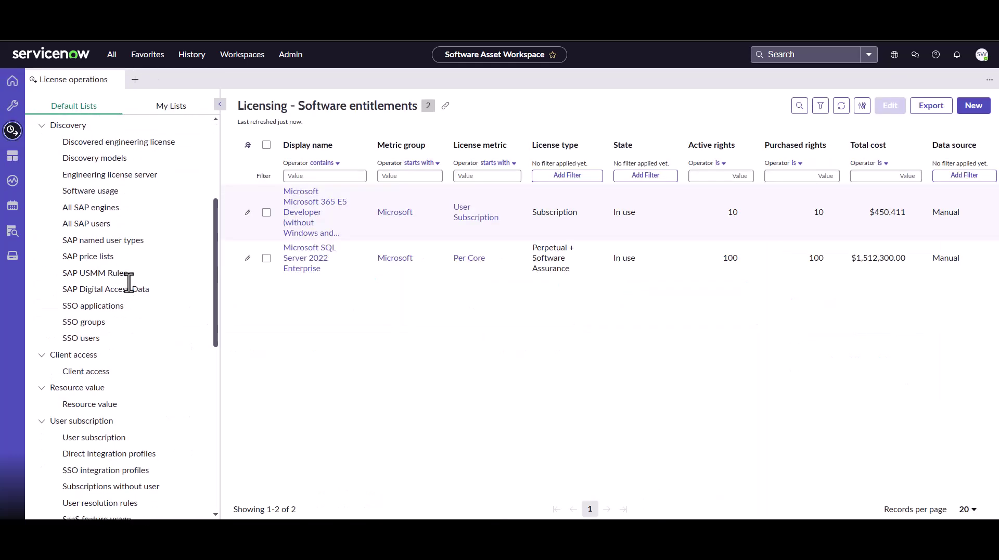
scroll(129, 281, down, 4)
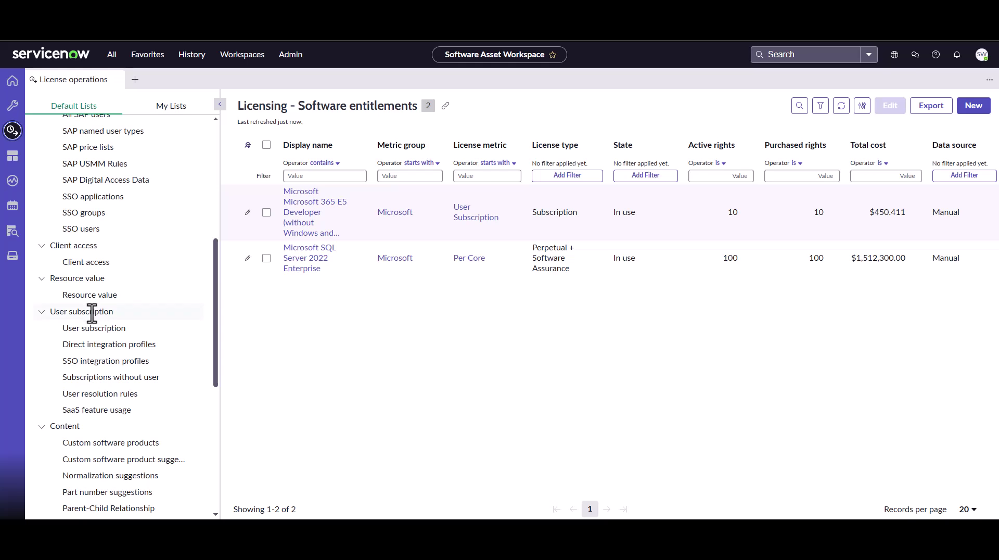
List the six direct integration profiles: three Published and three Draft
click(96, 345)
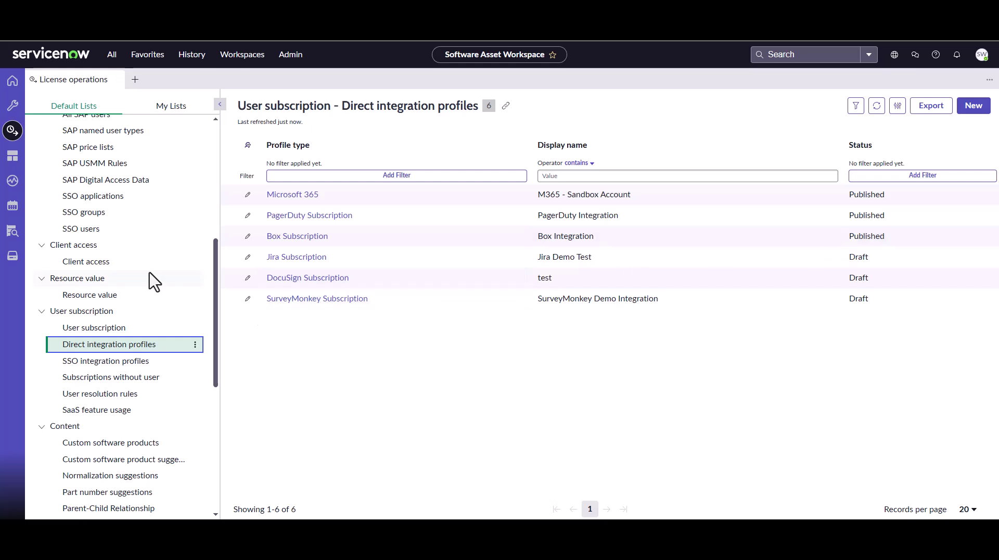
scroll(152, 279, up, 2)
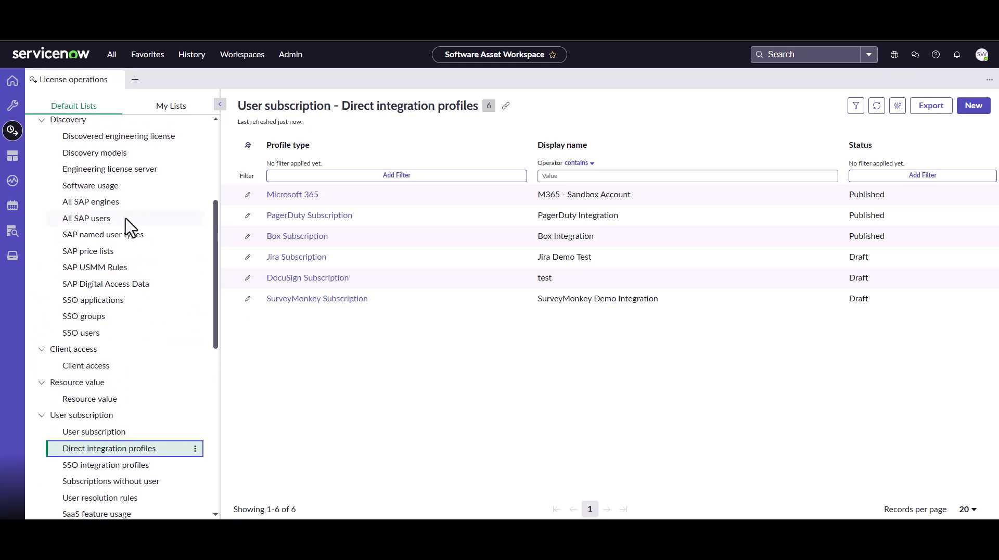
Open Discovery Software usage to see 12 Microsoft usage records with last-used times
click(106, 185)
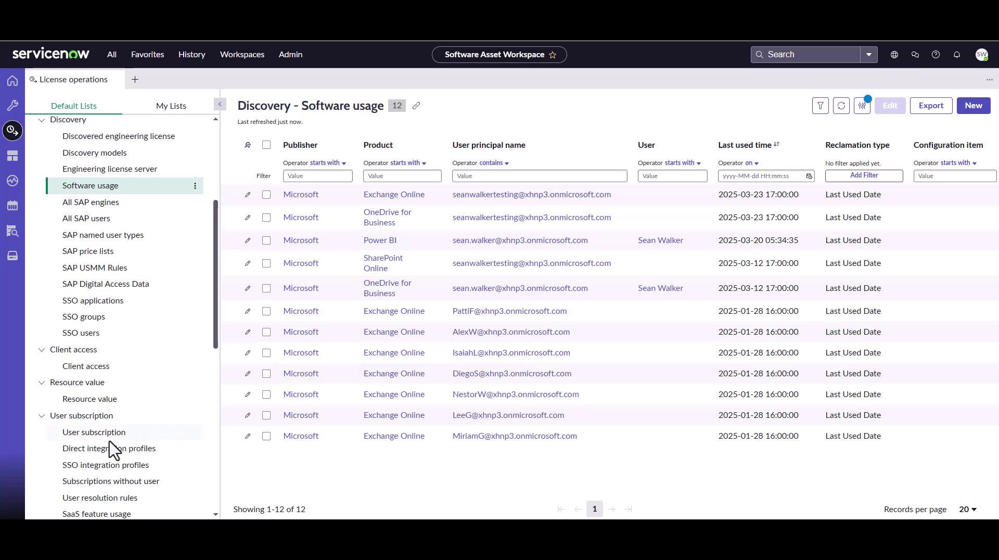
Open the 21 User subscription records covering PagerDuty and Microsoft 365 E5 Developer users
click(67, 433)
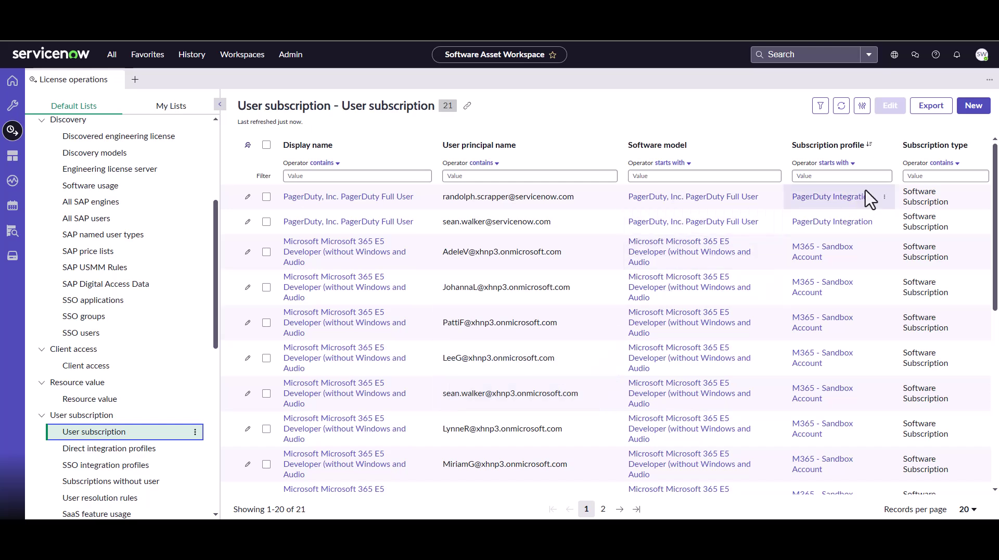
Select the Last activity and Subscription assigned columns in the list's column settings
click(861, 107)
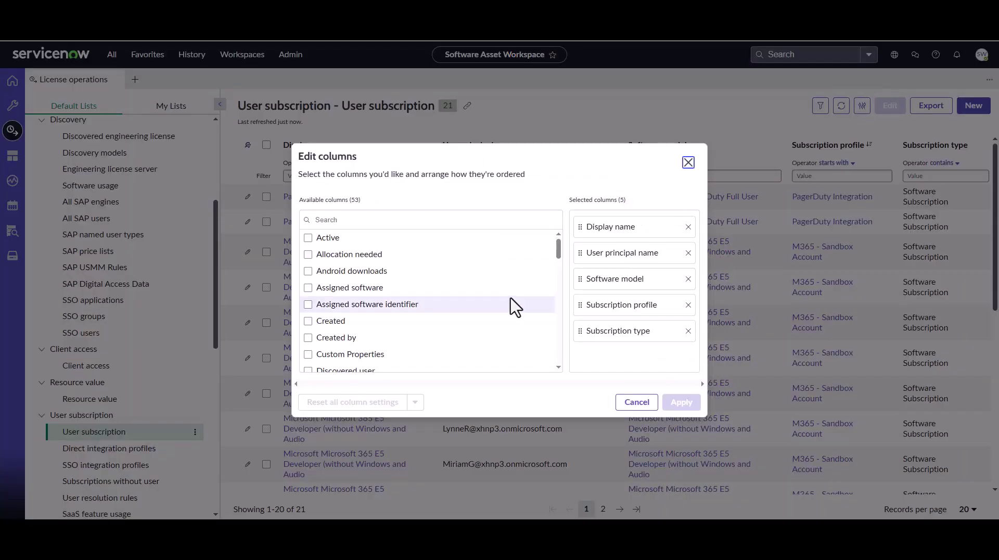
scroll(514, 307, down, 5)
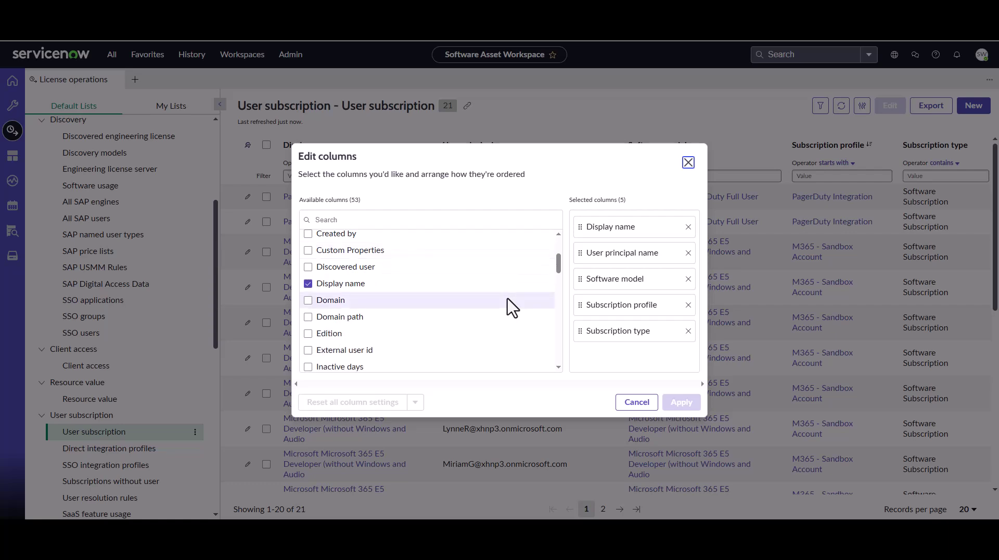
scroll(512, 307, down, 1)
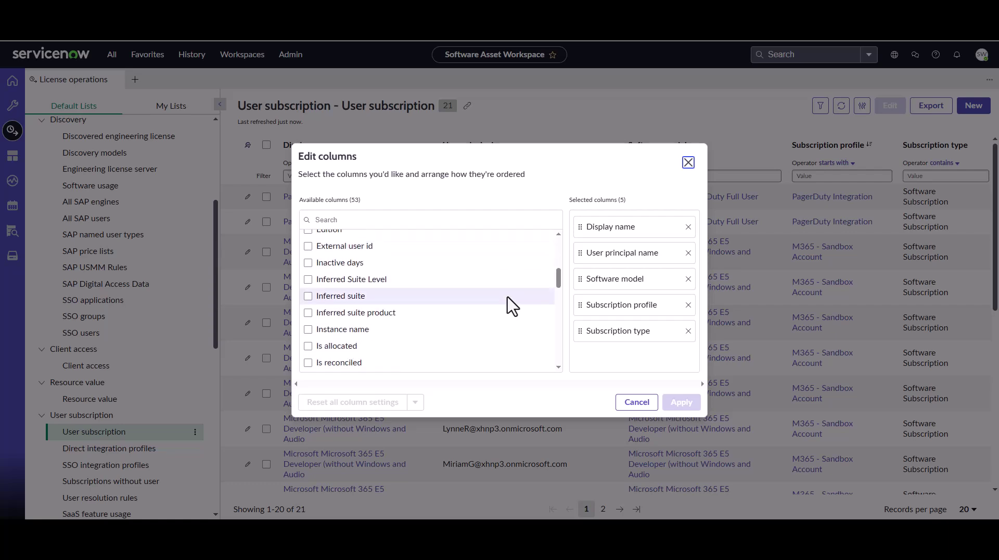
scroll(511, 303, down, 1)
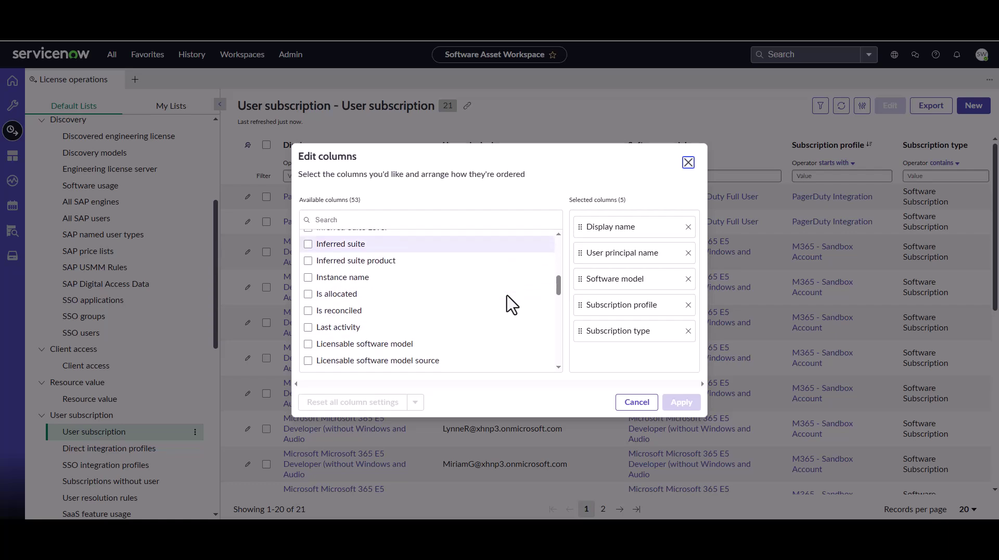
click(308, 327)
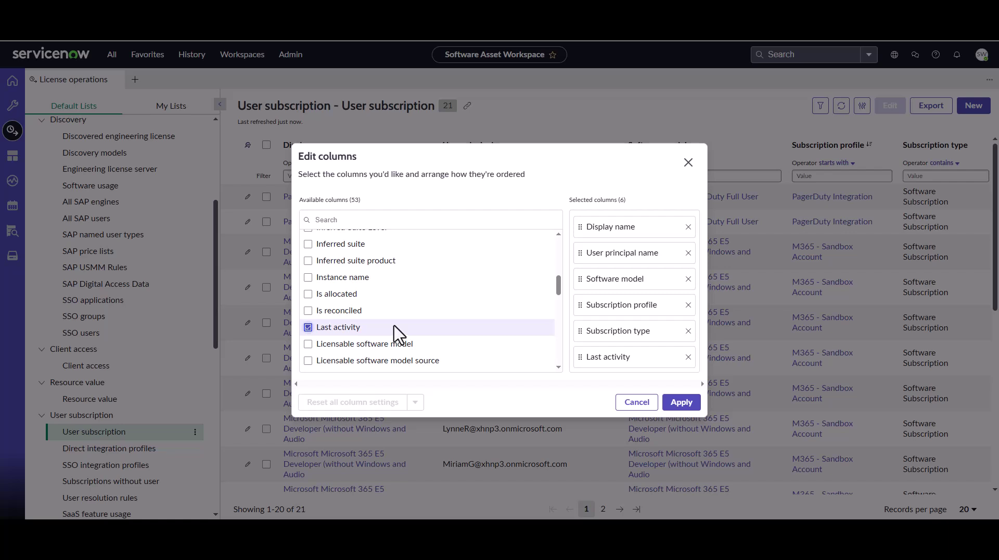
scroll(400, 334, down, 1)
scroll(399, 334, down, 1)
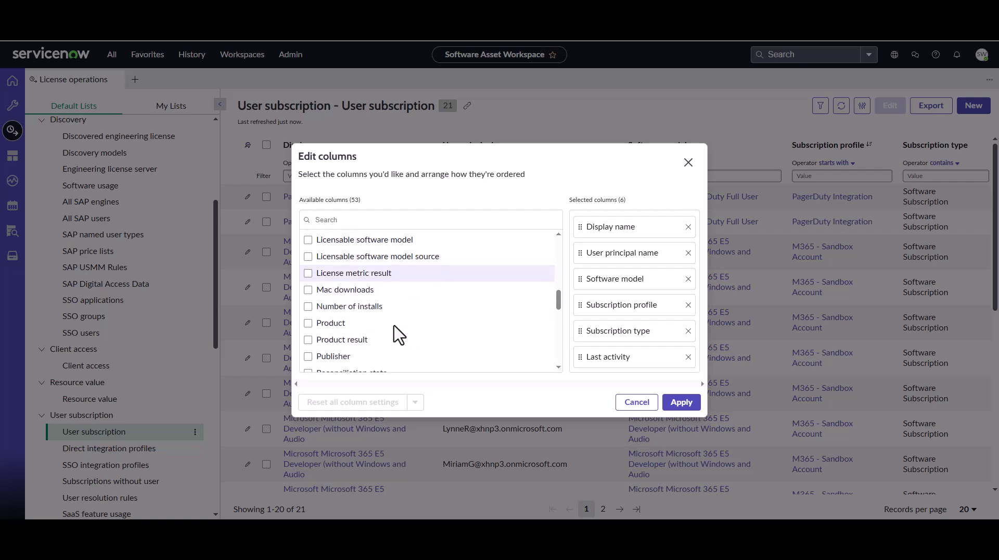
scroll(399, 335, down, 1)
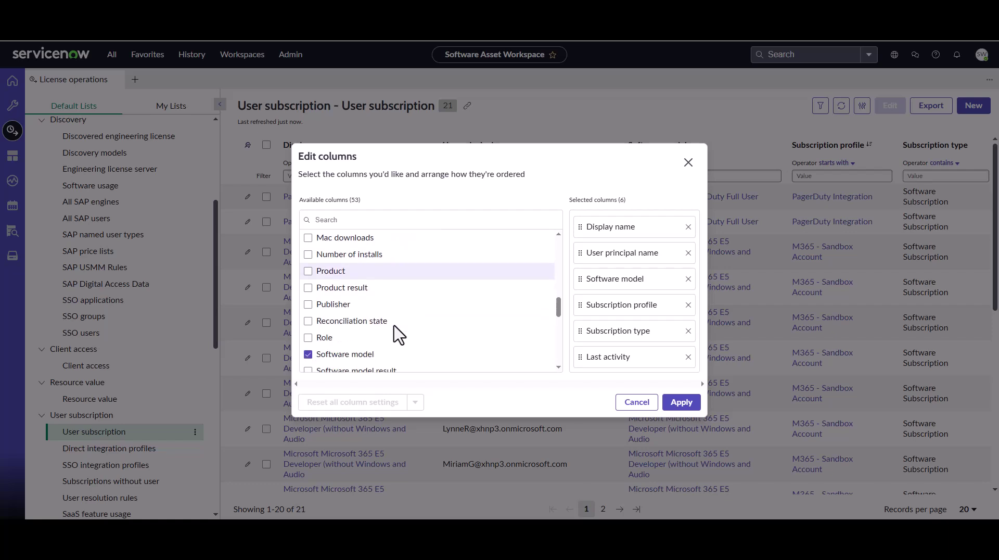
scroll(399, 335, down, 1)
scroll(399, 340, down, 1)
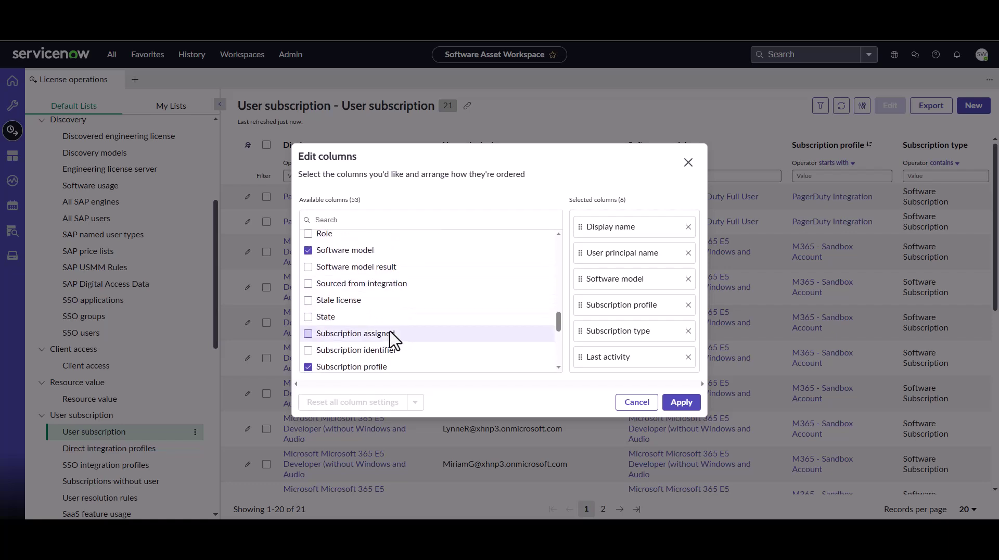
click(308, 335)
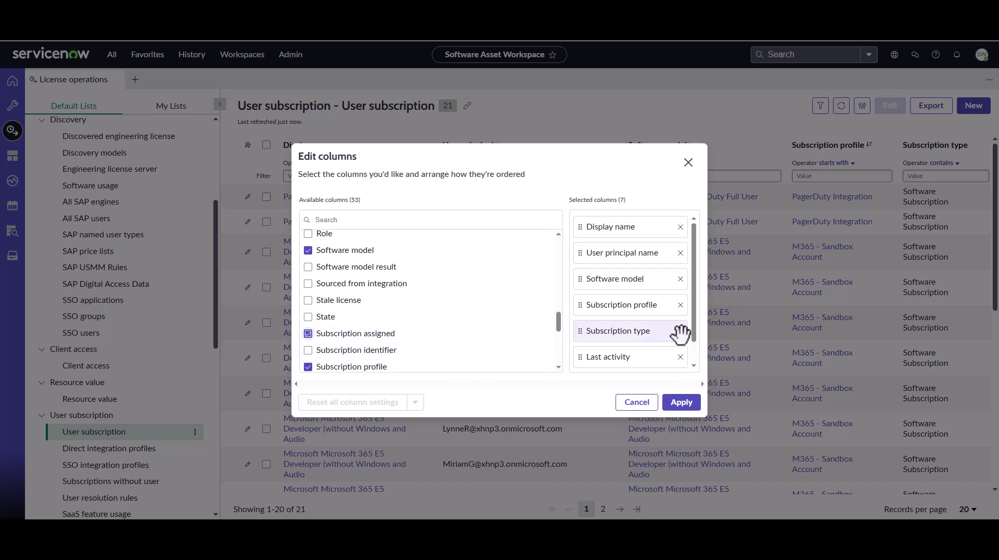
Place Last activity, then Subscription assigned, directly after User principal name
drag(633, 354, 634, 291)
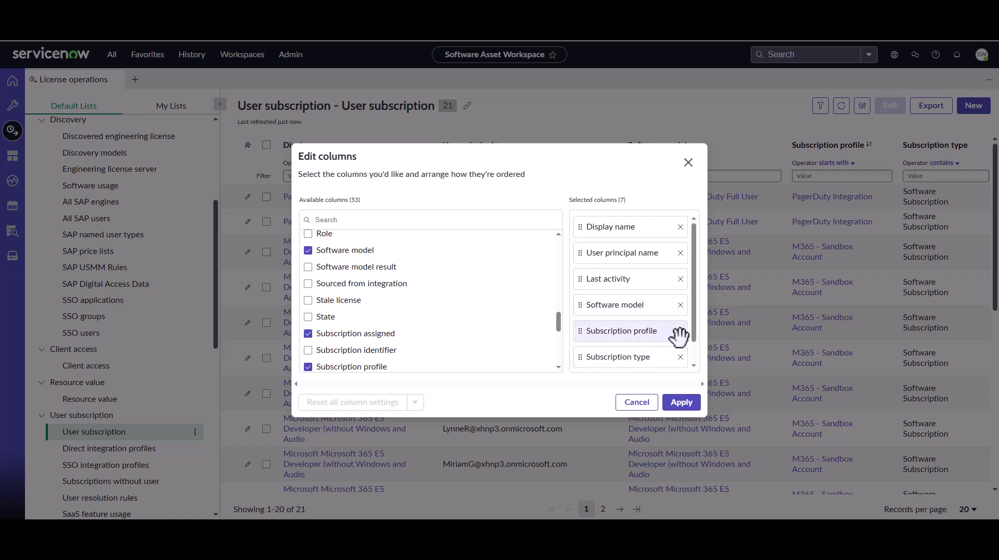
scroll(657, 358, down, 1)
drag(656, 358, 622, 283)
Apply the new column layout and review the updated User subscription list
click(682, 404)
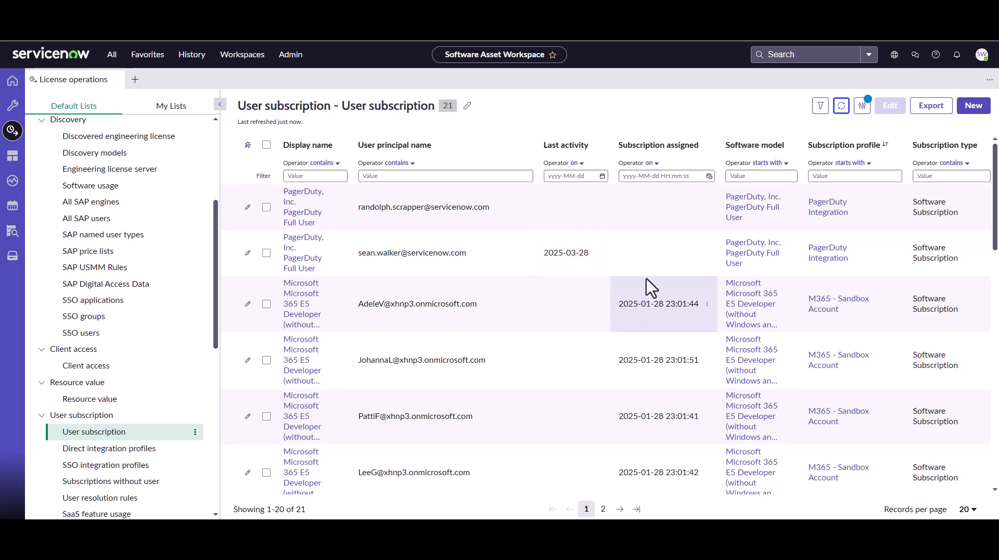
scroll(660, 330, down, 1)
scroll(660, 328, down, 3)
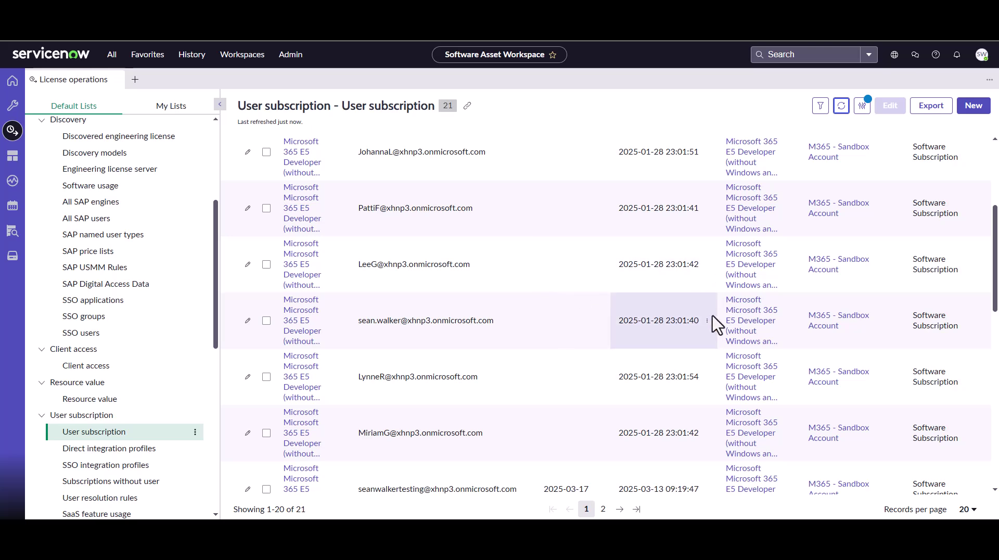
scroll(691, 369, up, 3)
scroll(650, 203, up, 1)
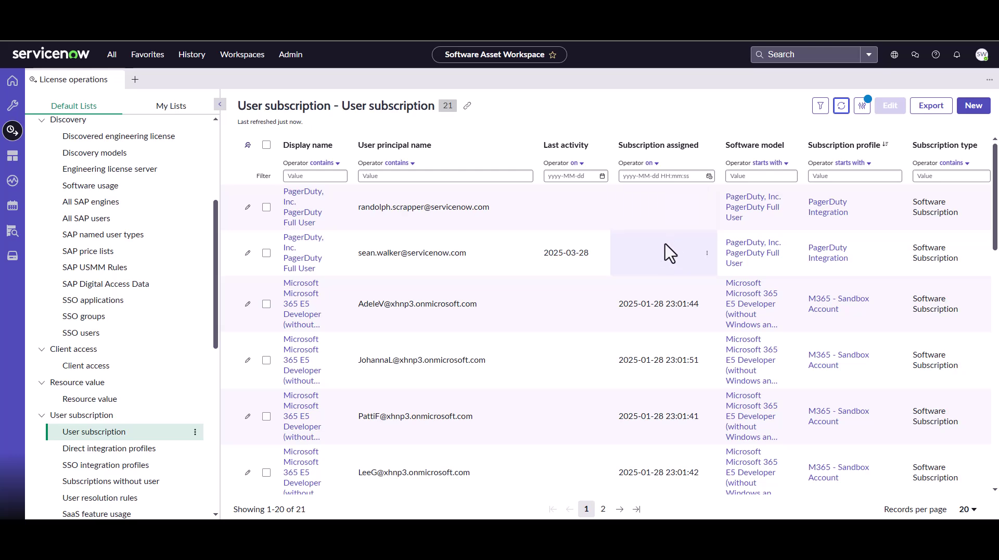
Go to page 2, showing the final Box subscription active 2025-03-13
scroll(595, 270, down, 1)
scroll(595, 270, down, 6)
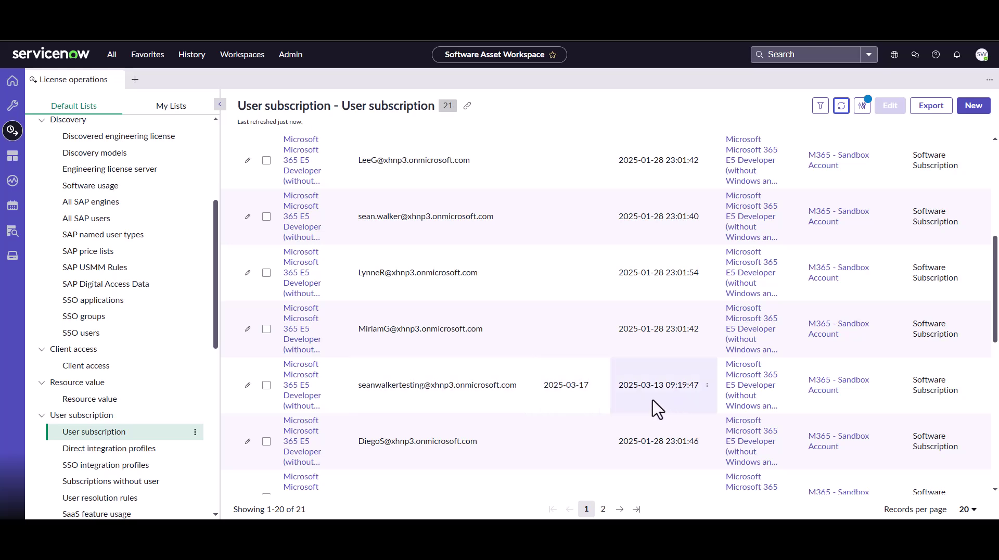
scroll(627, 484, down, 3)
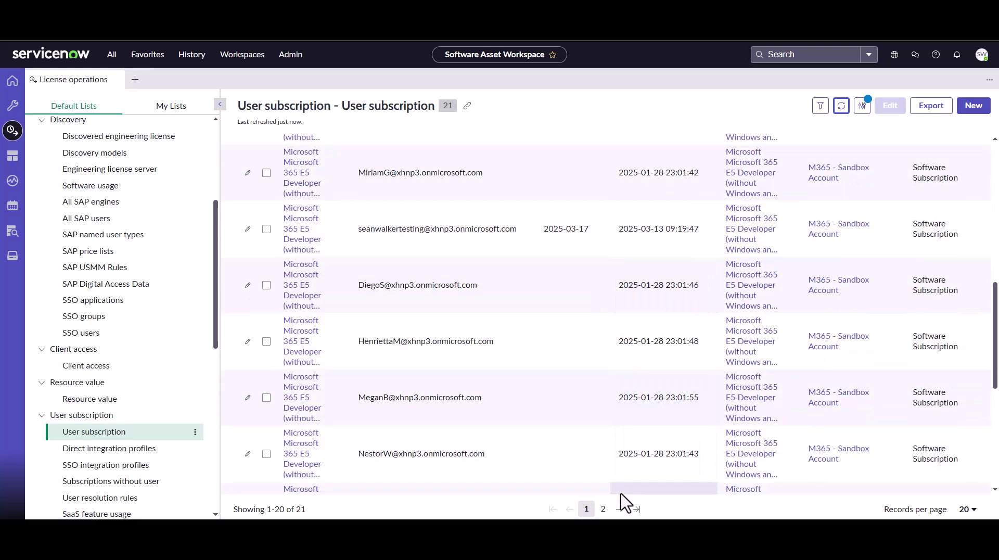
click(604, 508)
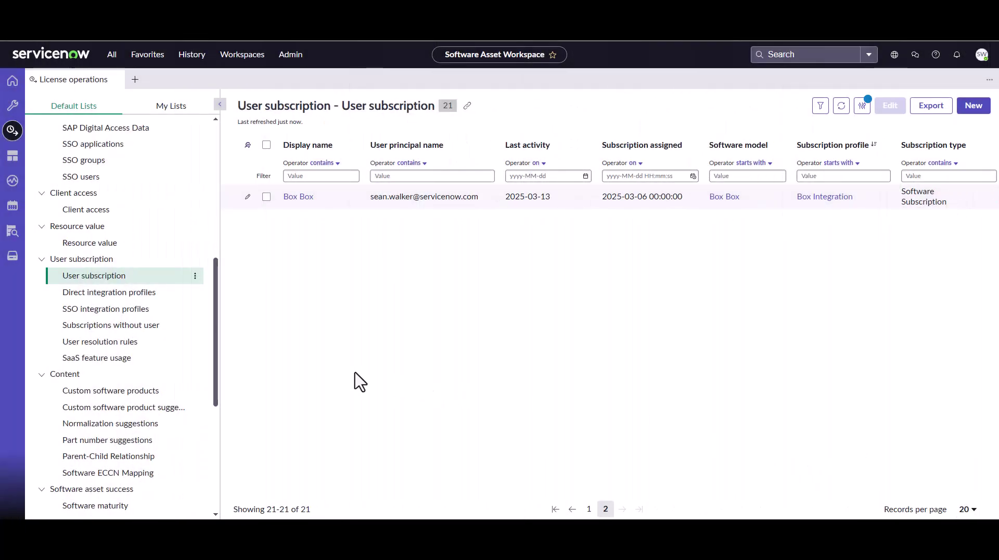
Open SaaS feature usage, listing six Box events and one PagerDuty event
click(88, 362)
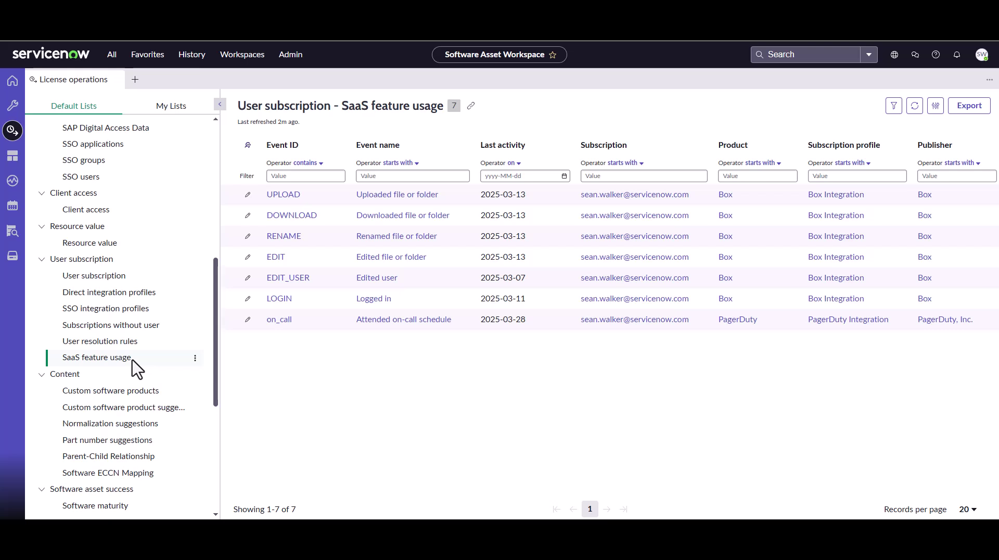
Resume the Microsoft 365 guided setup from the Success Portal's Product Setups cards
click(13, 180)
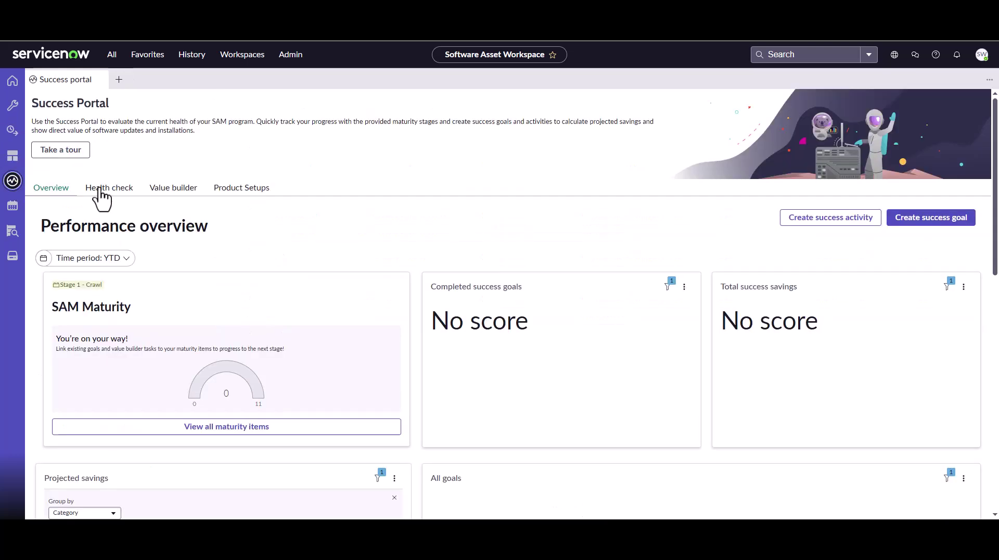
click(238, 198)
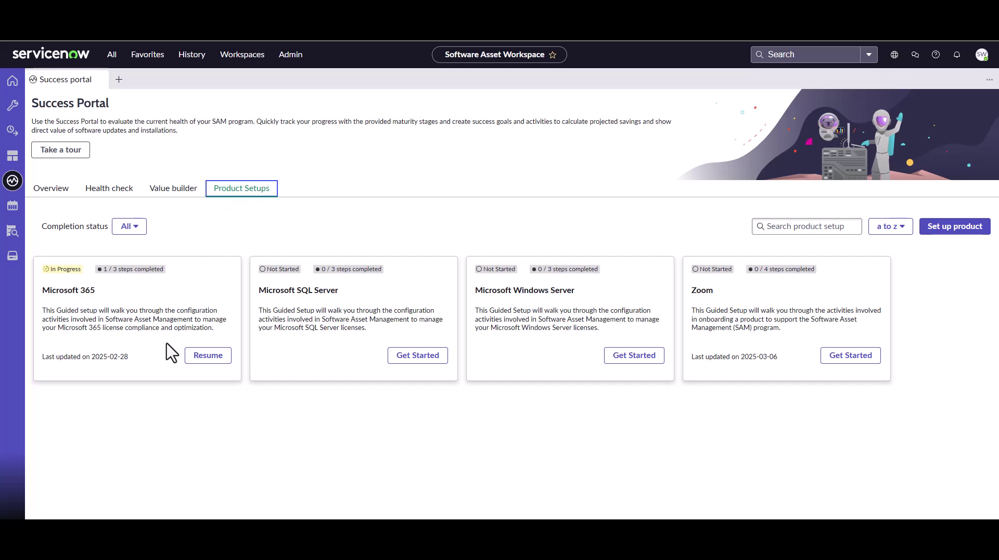
click(203, 356)
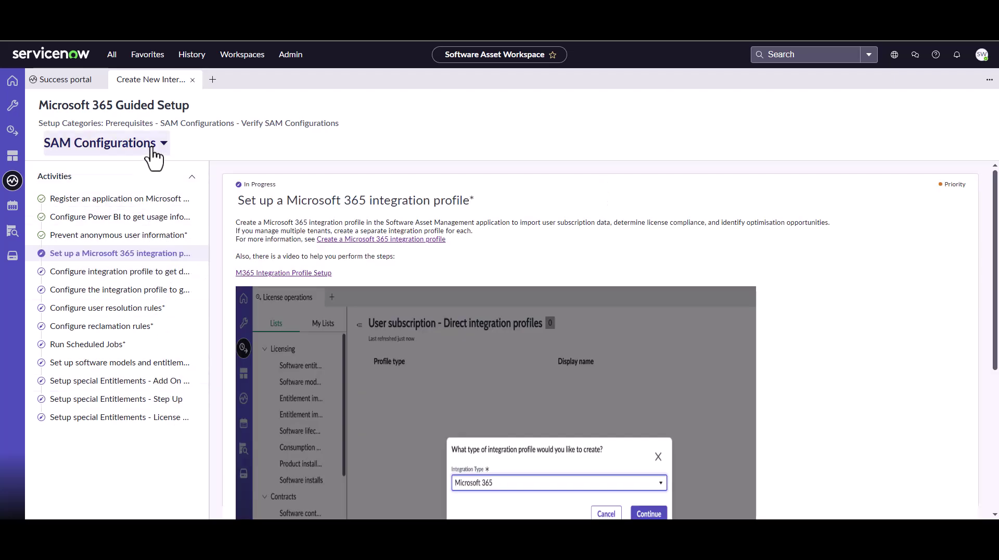
Switch to Verify SAM configuration and open the 18-record Microsoft 365 Apps Usage Reports
click(154, 153)
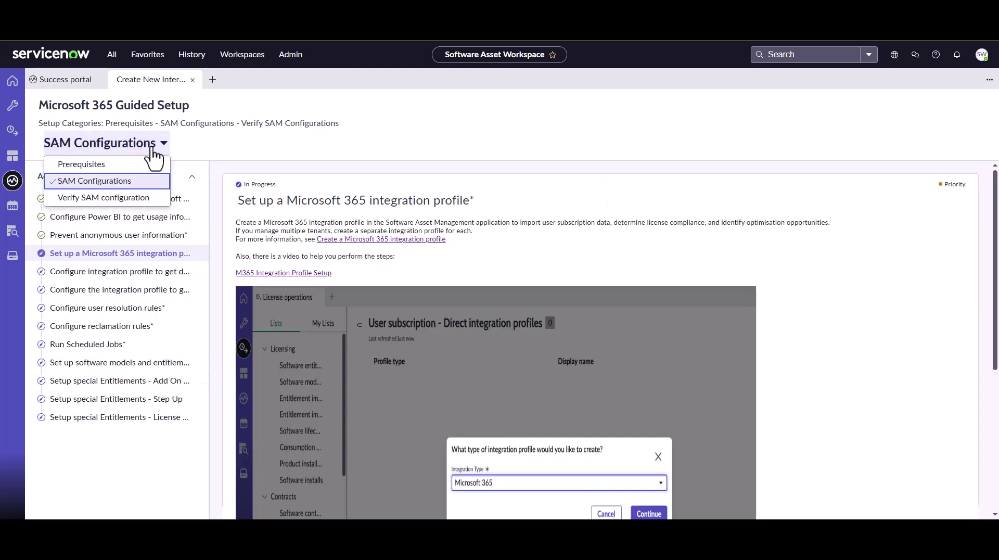
click(131, 202)
click(119, 241)
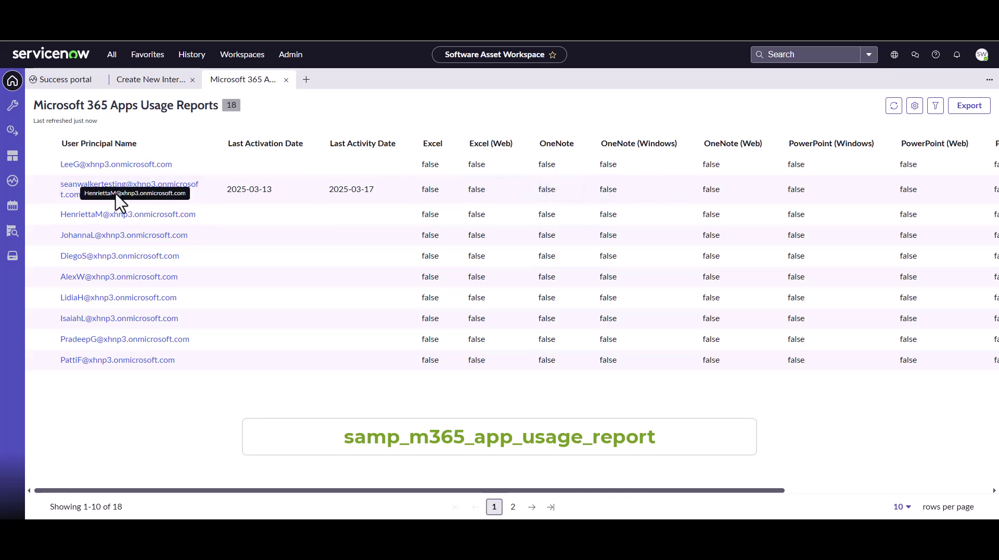
Open the usage report of the test user activated 2025-03-13 and scroll its app checkboxes
click(98, 194)
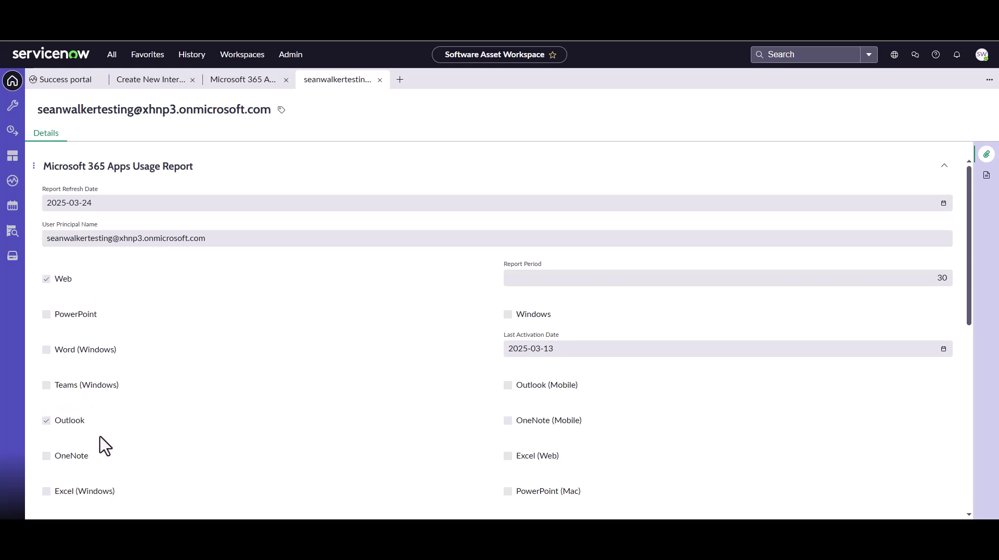
scroll(446, 455, down, 6)
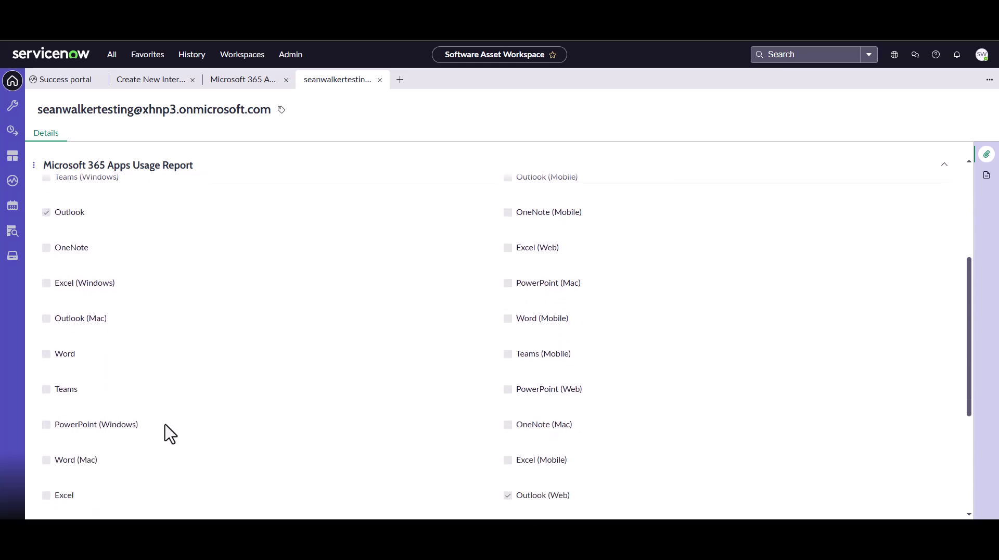
scroll(571, 401, down, 2)
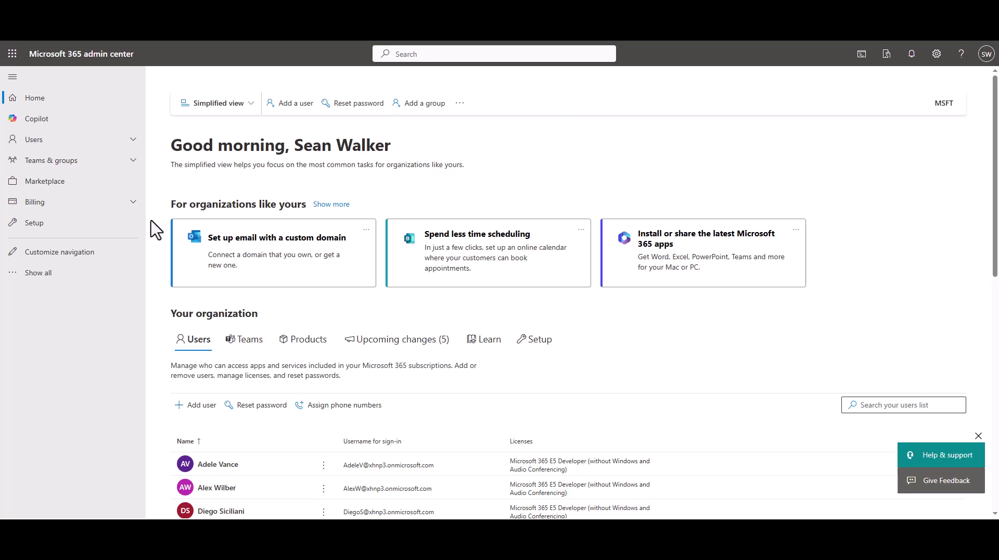
Go to Reports > Usage and review the overview: 2 active users, 13 email activities, 16 OneDrive files
click(51, 273)
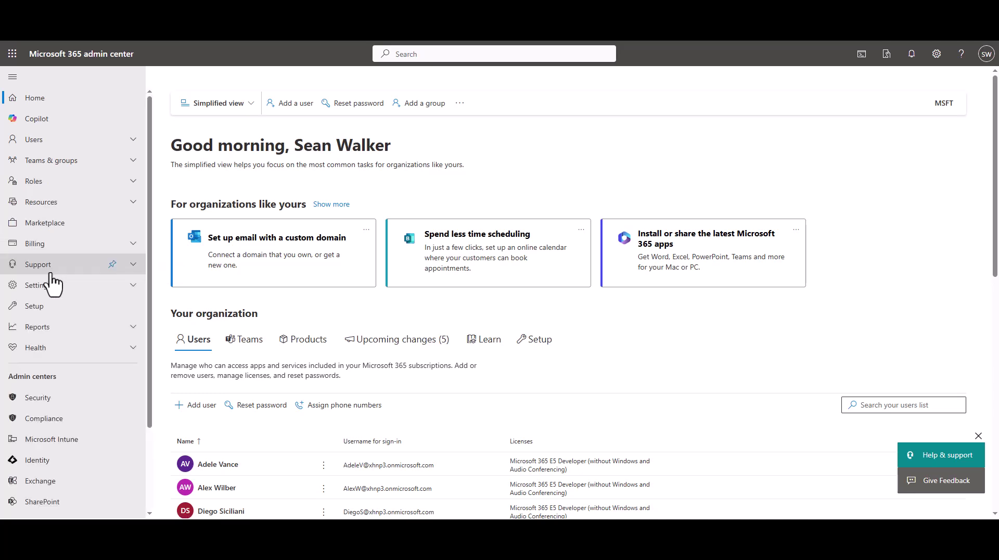
click(32, 329)
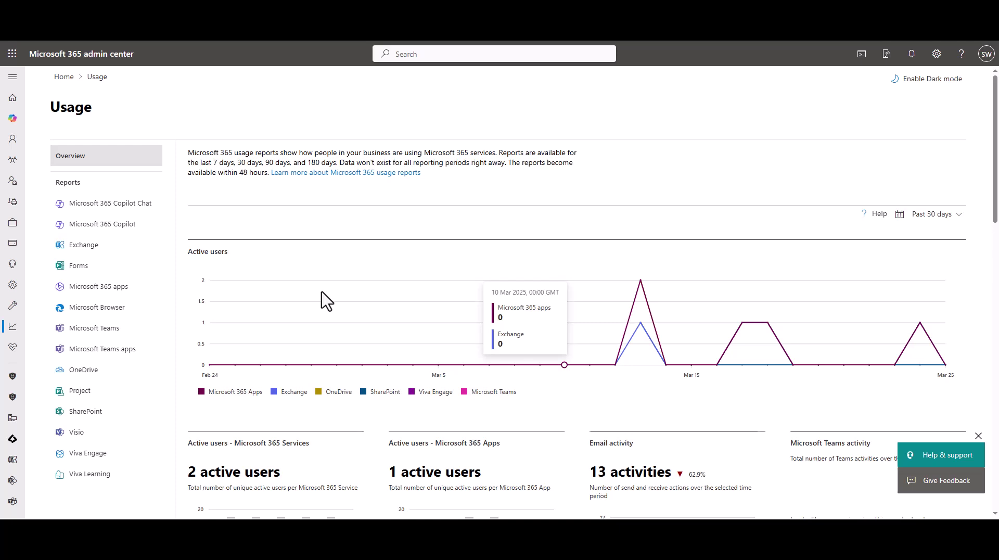
scroll(327, 301, down, 5)
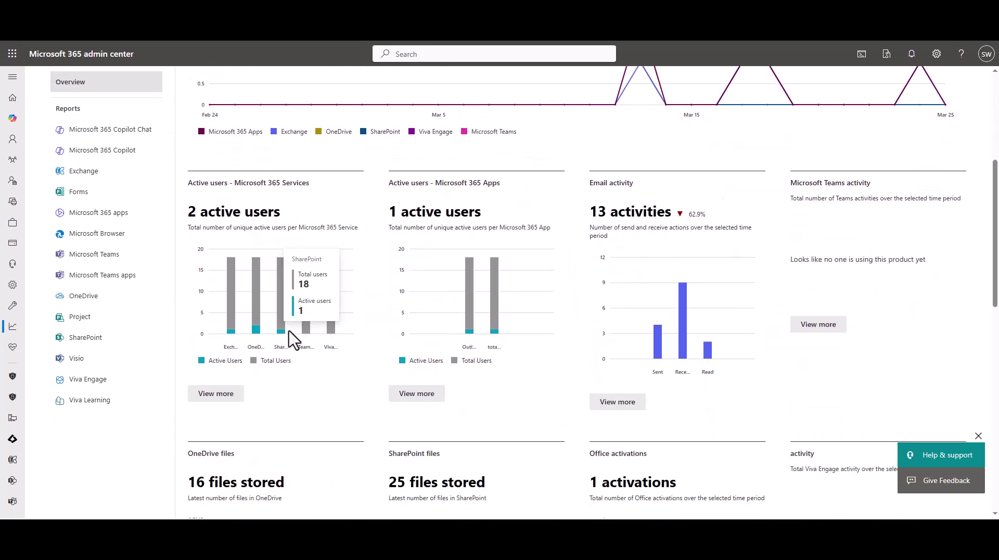
scroll(521, 302, down, 2)
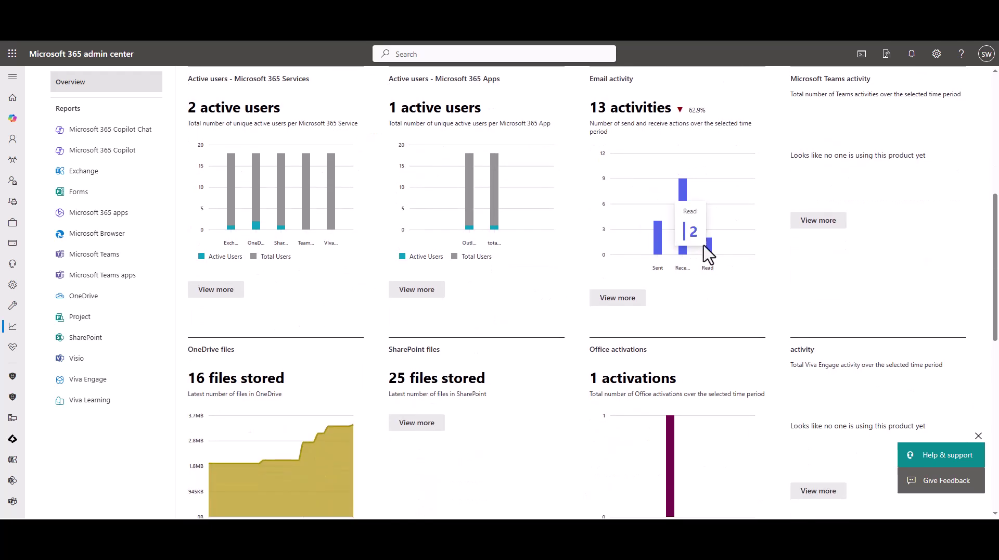
scroll(417, 302, down, 2)
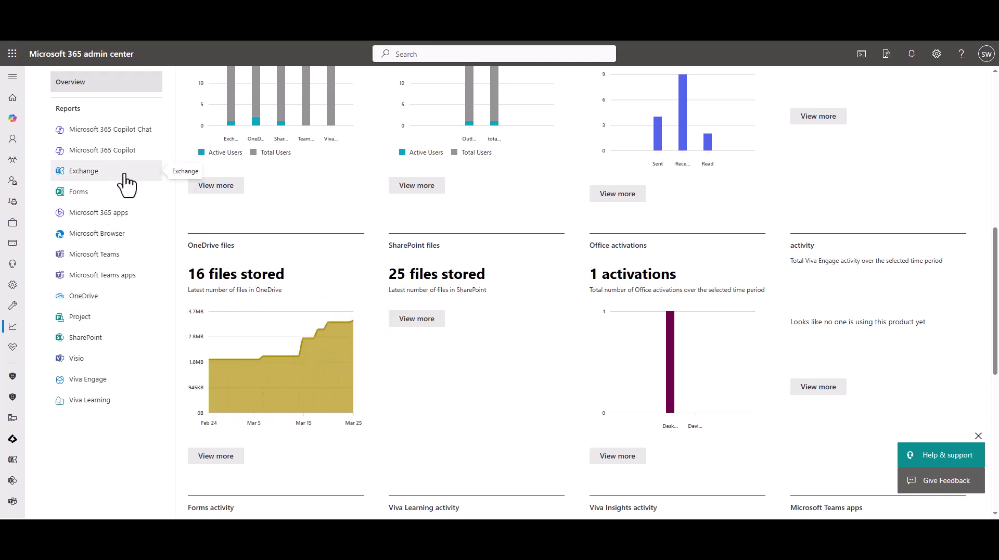
Show the Microsoft 365 apps Usage report filtered to Mac and review the 18-user platform table
click(119, 213)
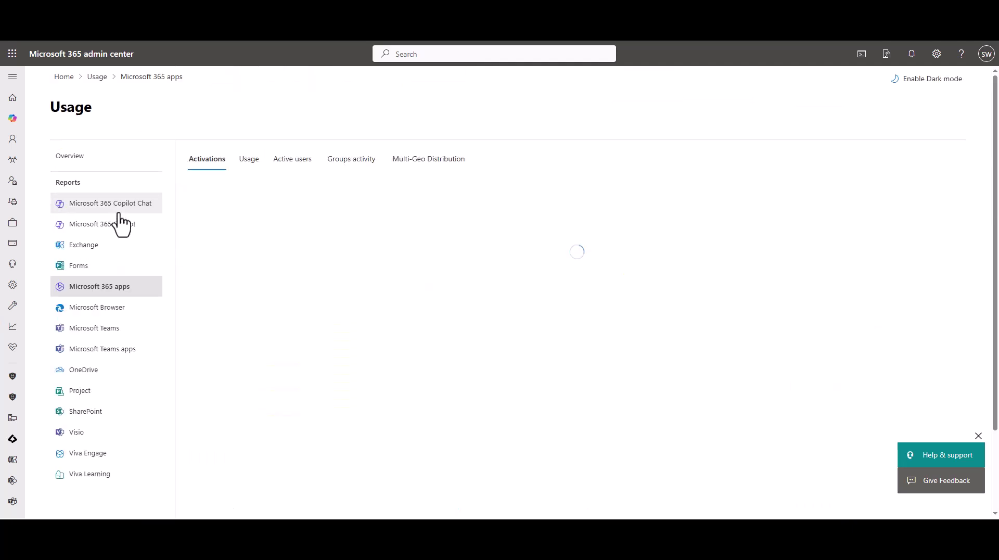
click(249, 159)
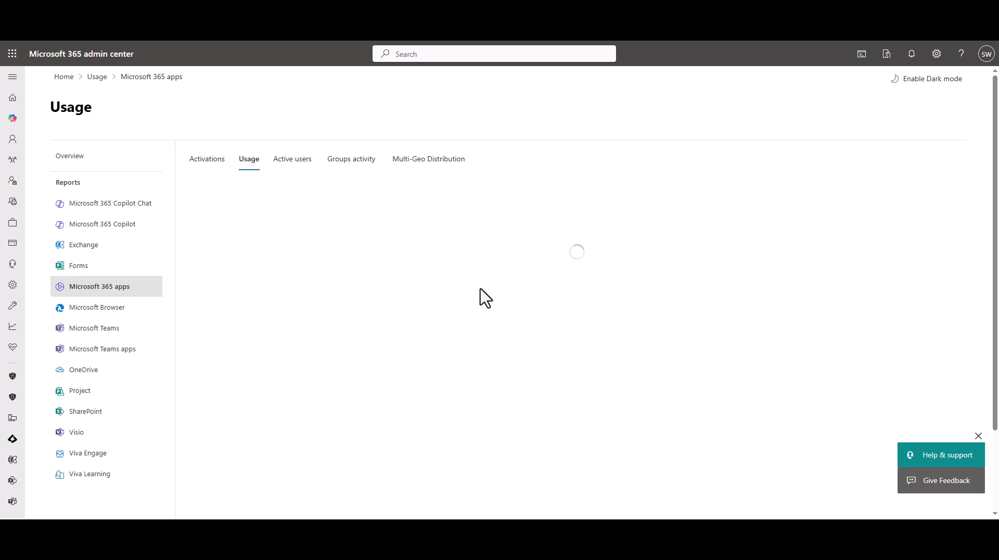
click(517, 364)
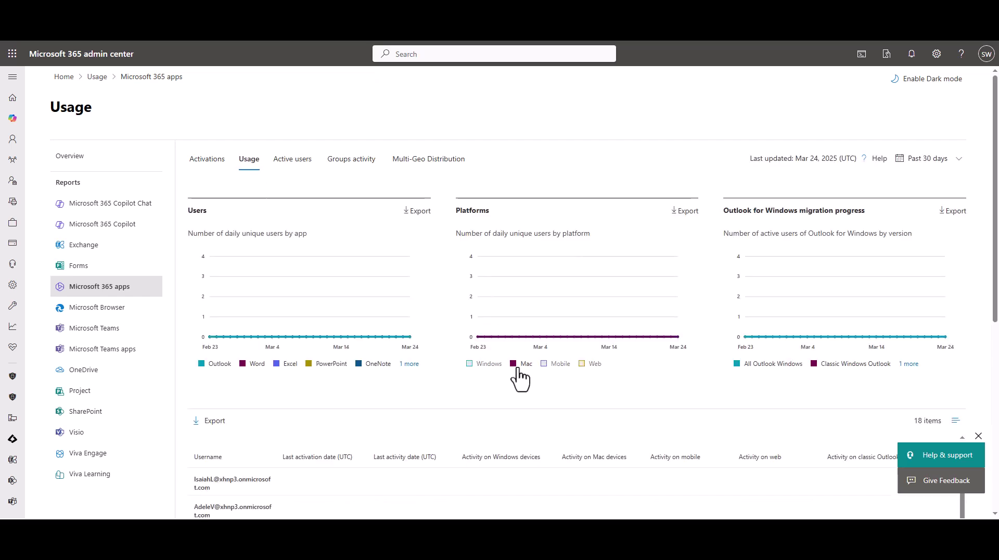
scroll(525, 383, down, 6)
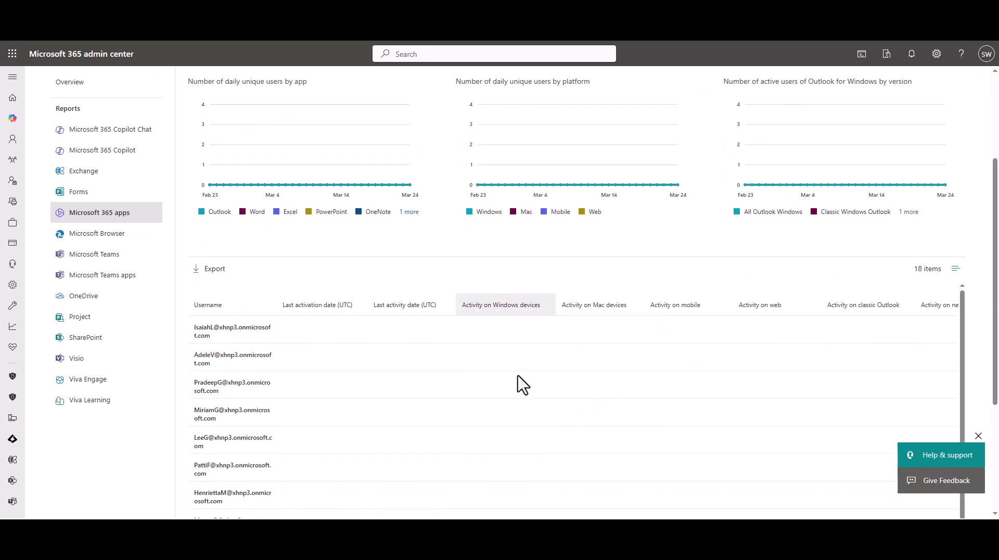
scroll(520, 384, down, 2)
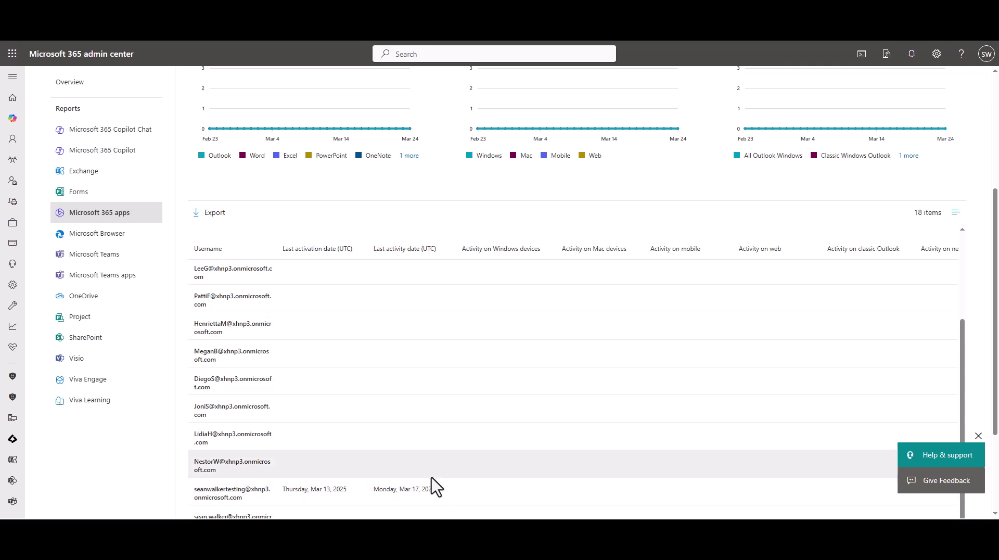
scroll(451, 437, up, 8)
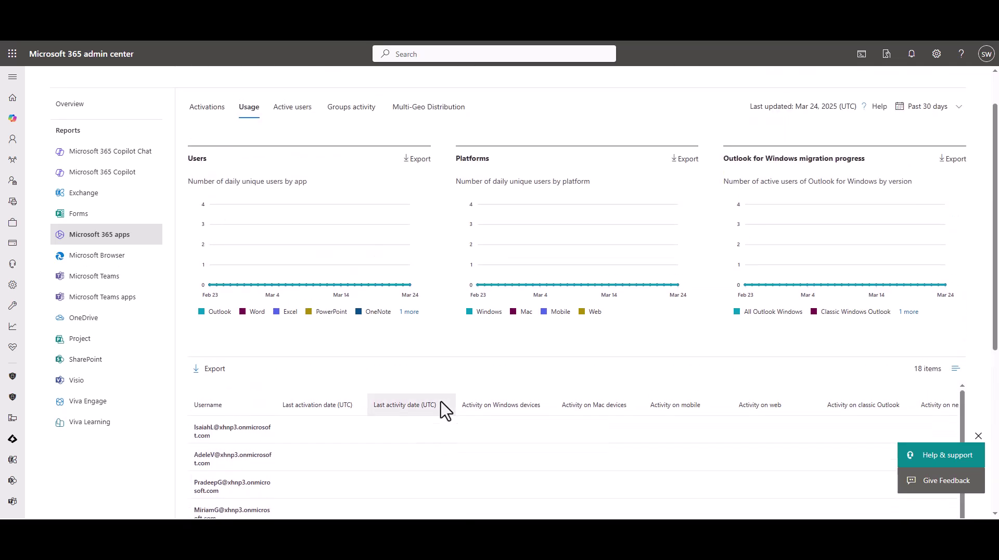
scroll(445, 397, up, 1)
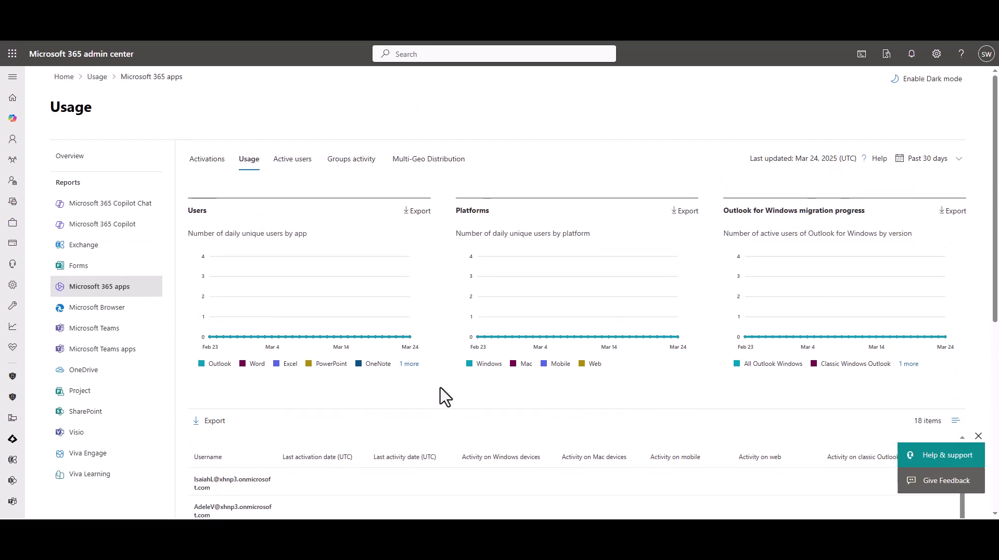